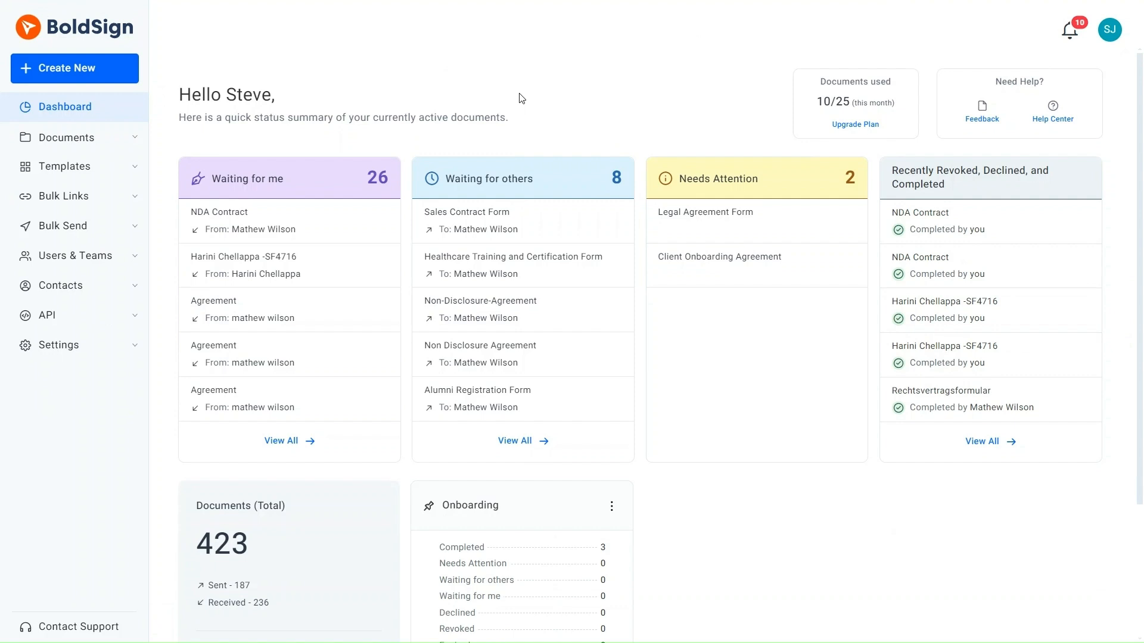
# Step: Start a new document and upload Sales Contract Form.pdf from the computer
pyautogui.click(128, 69)
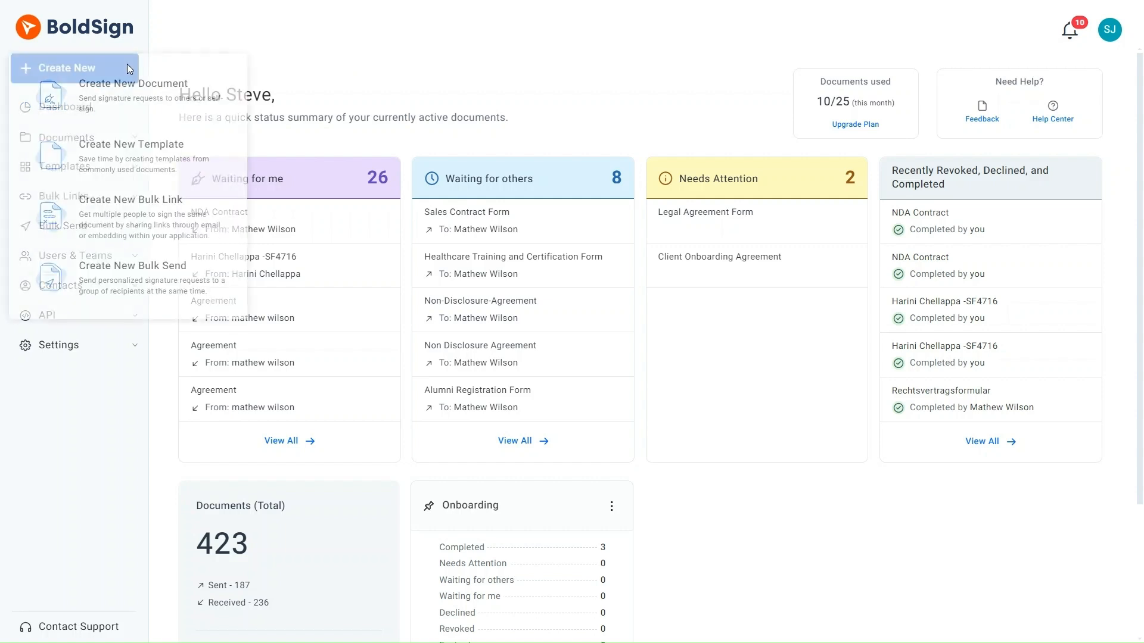
pyautogui.click(150, 96)
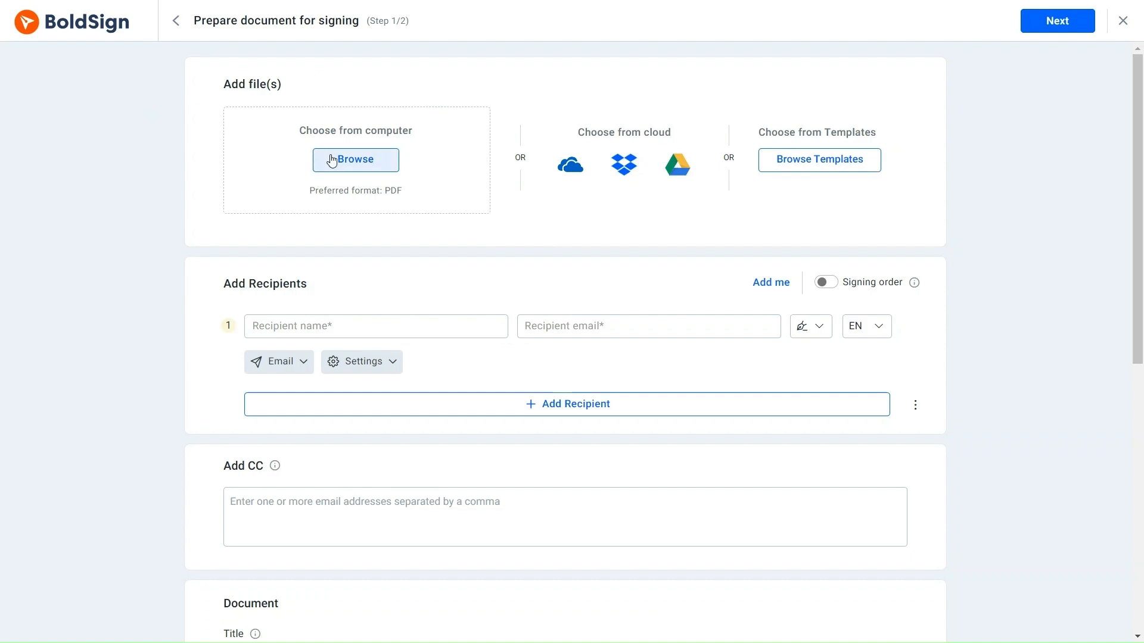
pyautogui.click(332, 160)
pyautogui.click(249, 122)
pyautogui.click(447, 332)
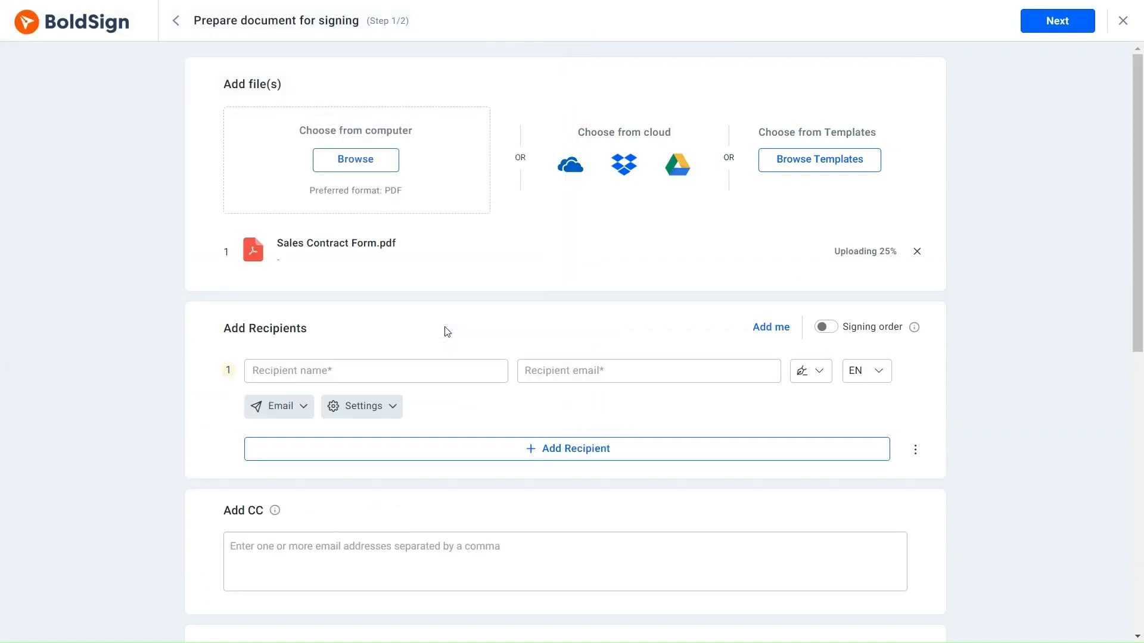
# Step: Add the suggested contact as the recipient and continue to field placement
pyautogui.click(278, 371)
pyautogui.write('M')
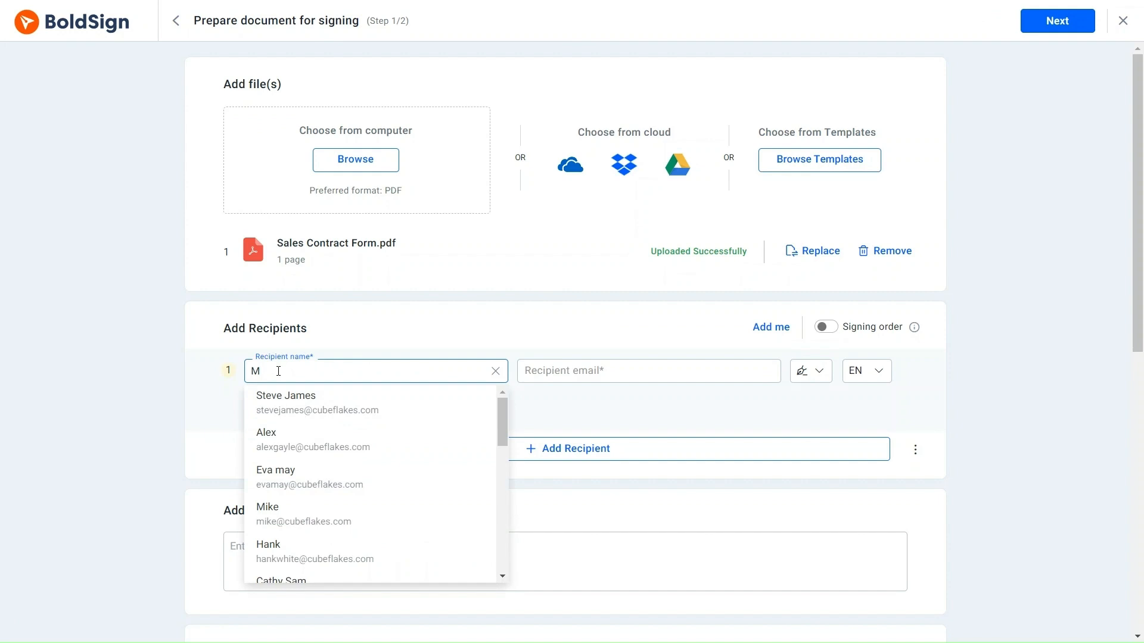
pyautogui.write('a')
pyautogui.click(320, 477)
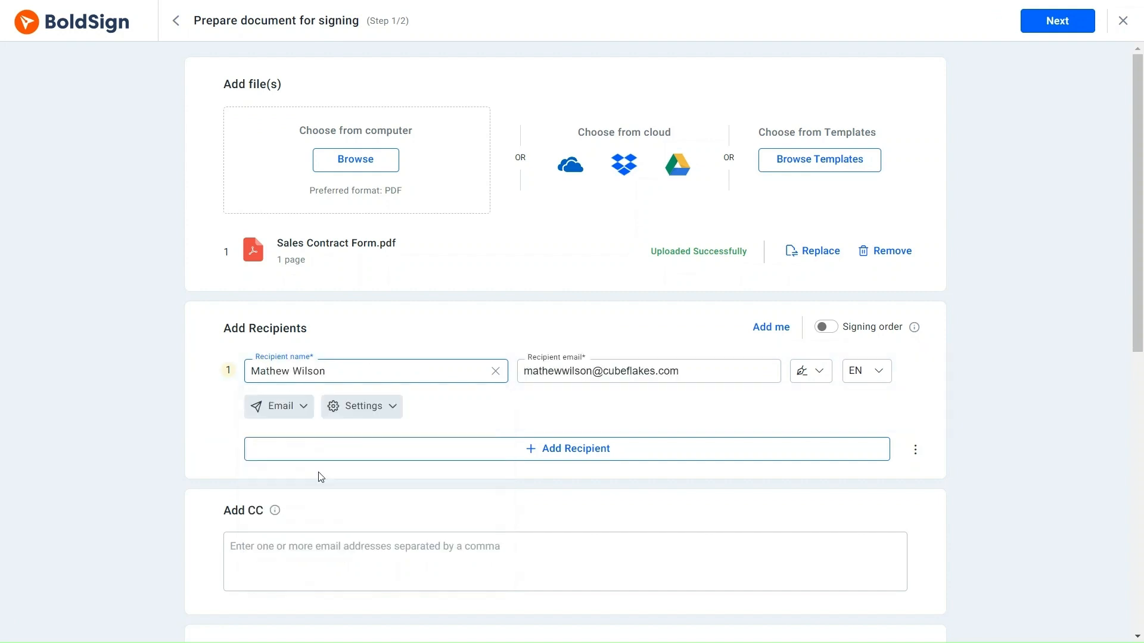
pyautogui.click(1046, 24)
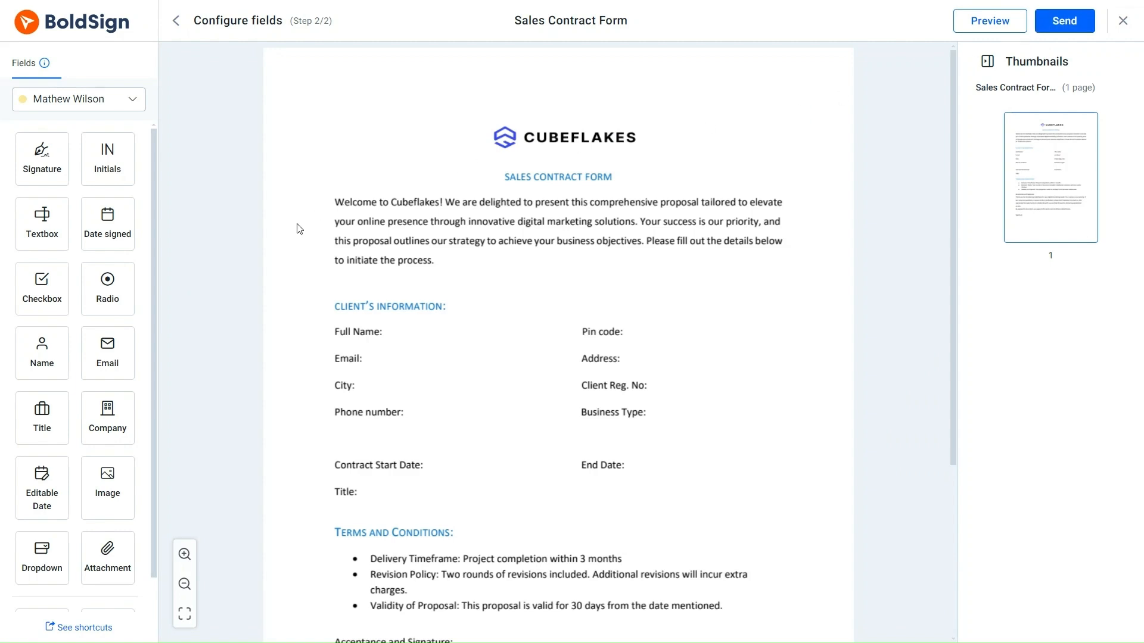
# Step: Place name and email fields, plus widened text fields for City, Phone, Business Type, Client Reg. No, Address and Pin code
pyautogui.moveTo(41, 352); pyautogui.dragTo(417, 332)
pyautogui.moveTo(107, 352); pyautogui.dragTo(429, 358)
pyautogui.moveTo(41, 224); pyautogui.dragTo(388, 386)
pyautogui.moveTo(419, 393); pyautogui.dragTo(450, 397)
pyautogui.moveTo(41, 223); pyautogui.dragTo(675, 415)
pyautogui.moveTo(706, 426); pyautogui.dragTo(712, 425)
pyautogui.moveTo(42, 223); pyautogui.dragTo(680, 386)
pyautogui.moveTo(712, 394); pyautogui.dragTo(738, 394)
pyautogui.moveTo(41, 224); pyautogui.dragTo(652, 359)
pyautogui.moveTo(685, 367); pyautogui.dragTo(716, 367)
pyautogui.moveTo(42, 223); pyautogui.dragTo(717, 343)
# Step: Add date fields for Contract Start and End Date, a job title field, and a signature field
pyautogui.moveTo(169, 483); pyautogui.dragTo(462, 466)
pyautogui.moveTo(42, 488); pyautogui.dragTo(662, 466)
pyautogui.moveTo(42, 418); pyautogui.dragTo(379, 485)
pyautogui.scroll(-4, 393, 345)
pyautogui.moveTo(41, 158); pyautogui.dragTo(426, 543)
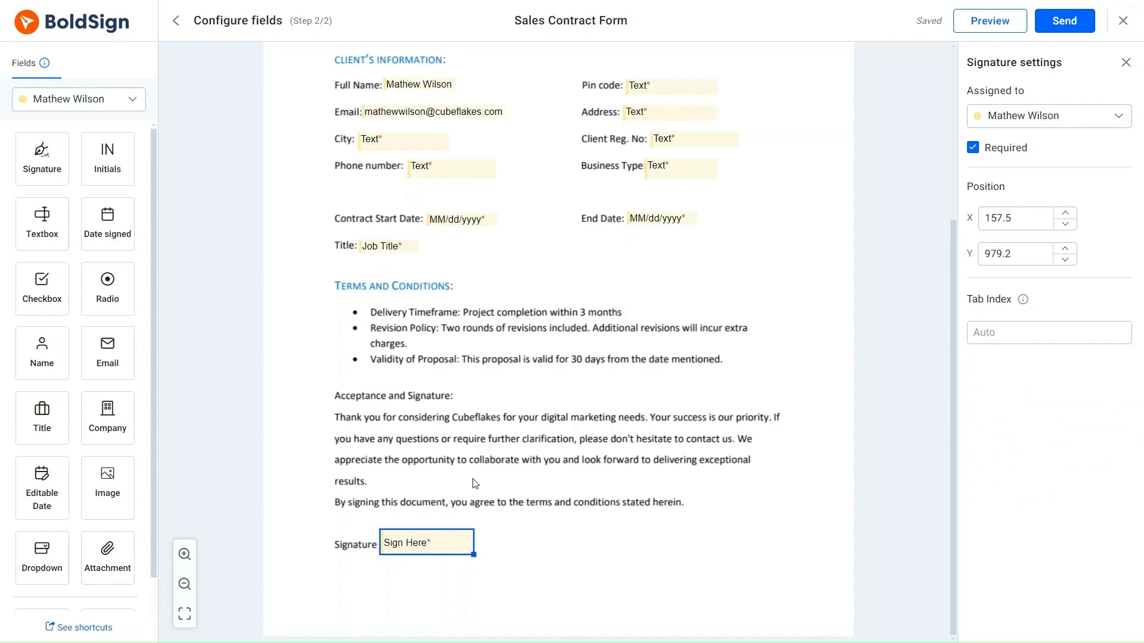
pyautogui.scroll(4, 471, 492)
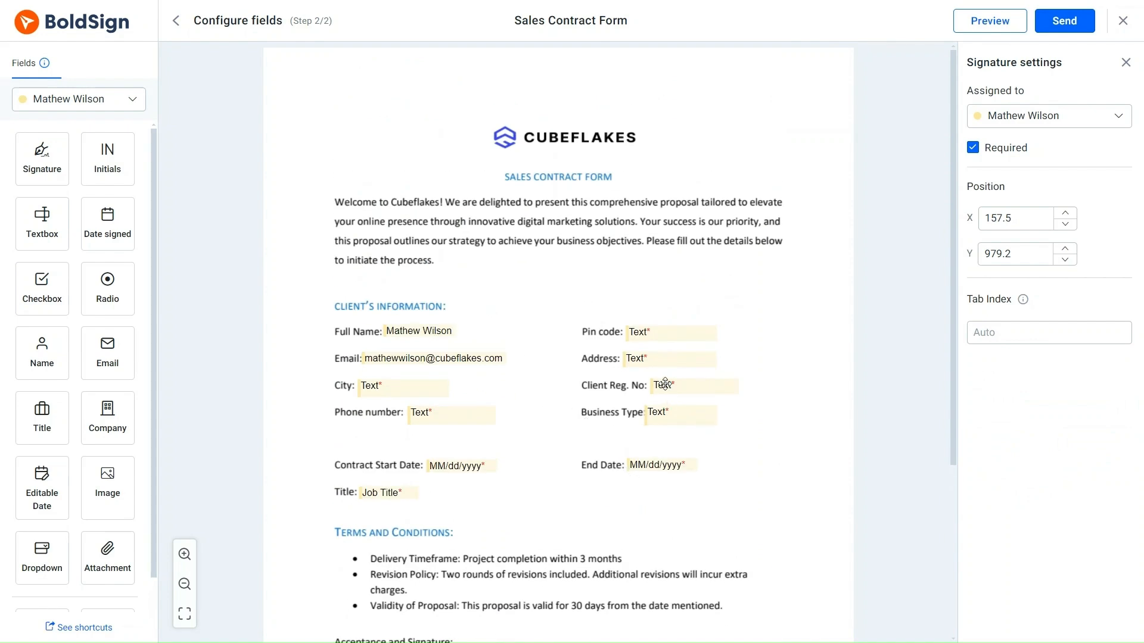
# Step: Give the Client Reg. No text field tab index 1
pyautogui.click(697, 386)
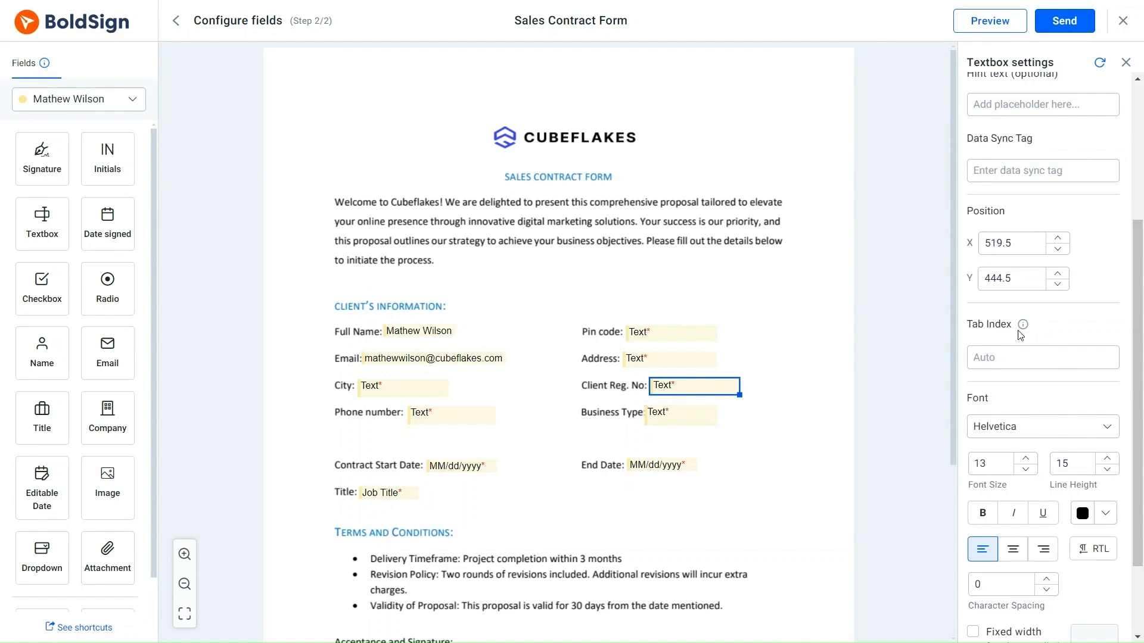
pyautogui.moveTo(1024, 335)
pyautogui.click(994, 356)
pyautogui.write('1')
# Step: Clear the tab index 1 mistakenly entered on the Address field
pyautogui.click(684, 365)
pyautogui.click(994, 356)
pyautogui.write('1')
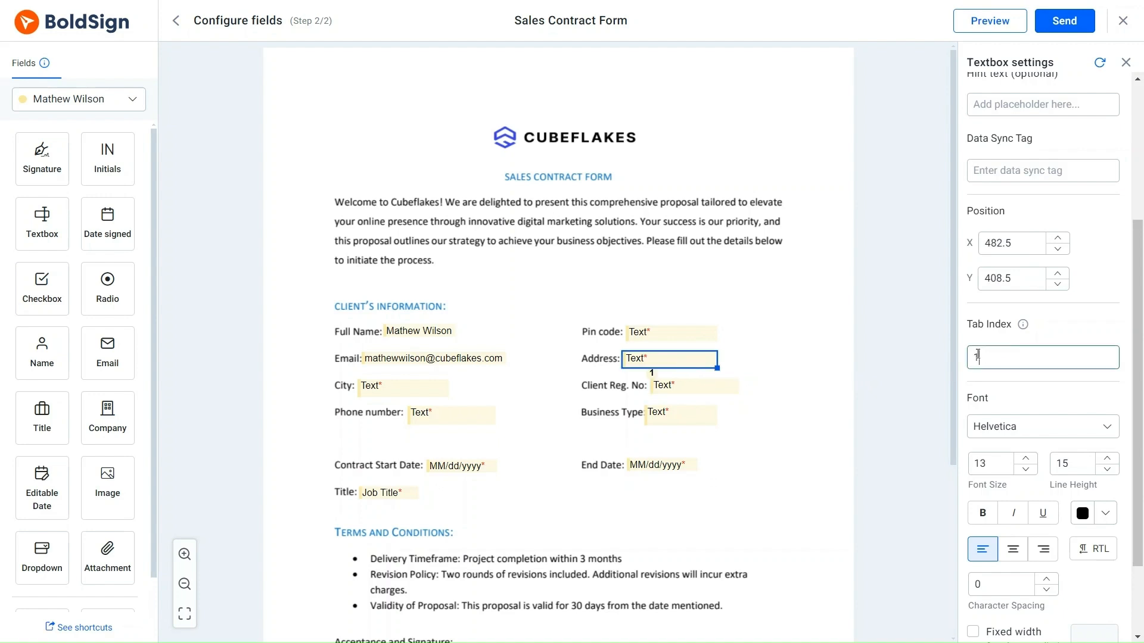
pyautogui.click(773, 371)
pyautogui.click(698, 356)
pyautogui.doubleClick(987, 351)
pyautogui.press('BackSpace')
# Step: Reselect the Client Reg. No field to confirm its tab index
pyautogui.click(730, 388)
pyautogui.click(739, 390)
pyautogui.click(737, 388)
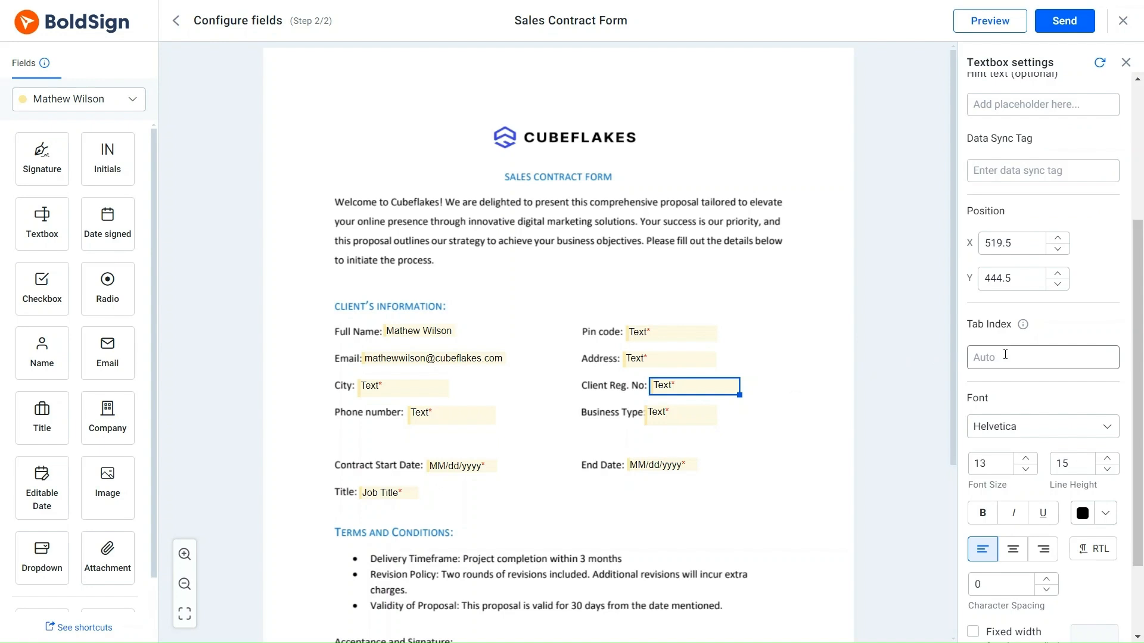
pyautogui.click(990, 357)
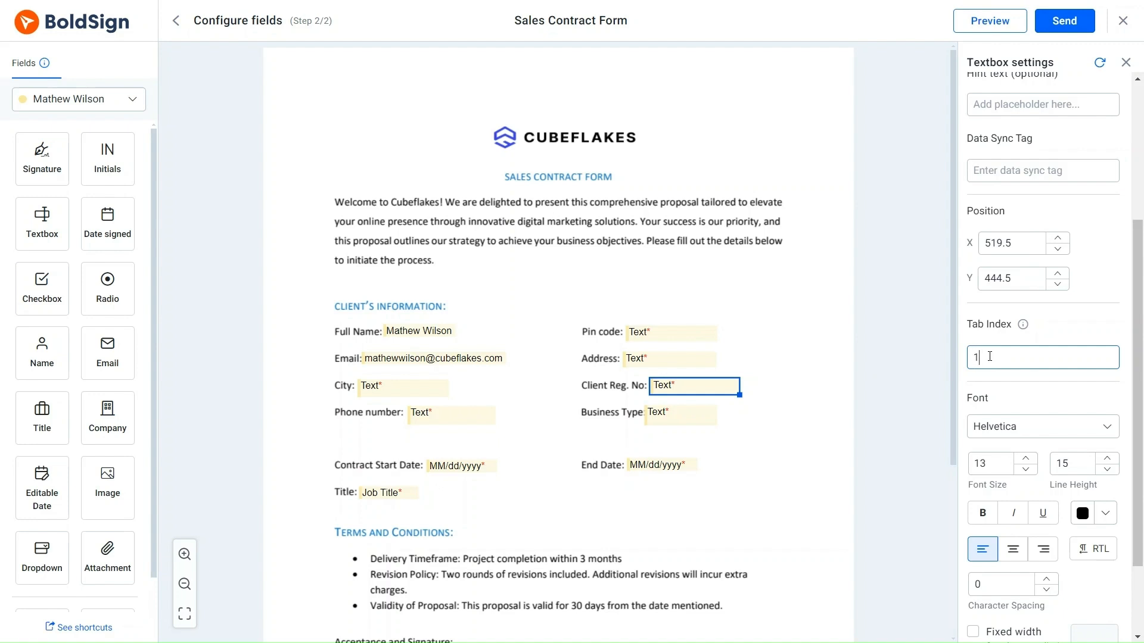
# Step: Set tab indexes 2–5 on Business Type, Full Name, Email and Pin code
pyautogui.click(679, 417)
pyautogui.click(987, 358)
pyautogui.write('2')
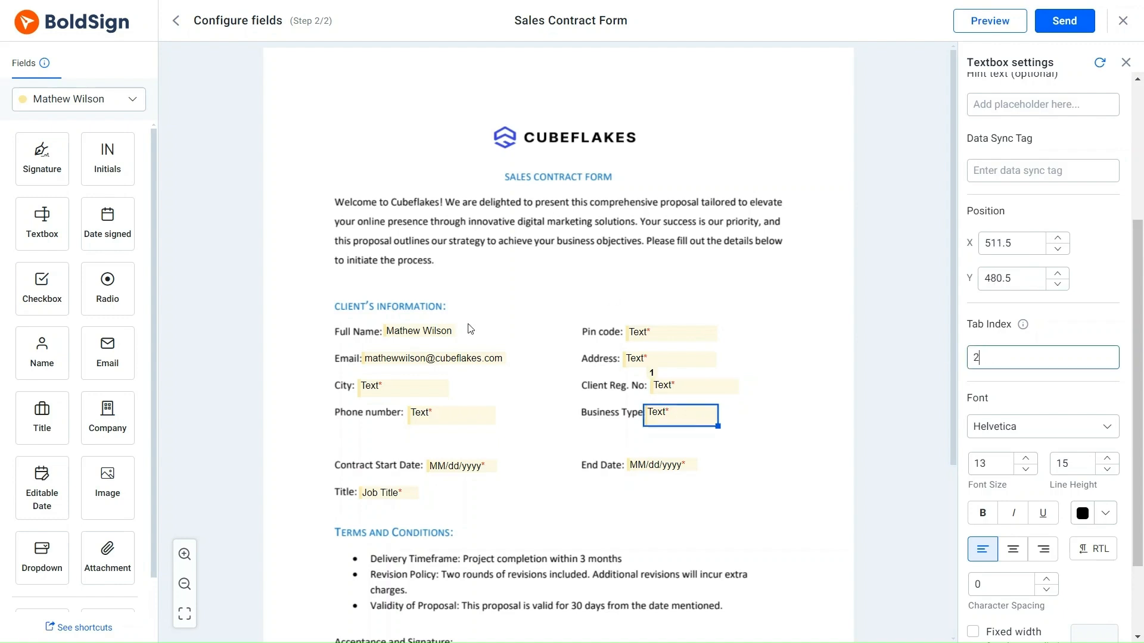
pyautogui.click(417, 331)
pyautogui.click(1013, 357)
pyautogui.write('3')
pyautogui.click(434, 358)
pyautogui.click(997, 333)
pyautogui.write('4')
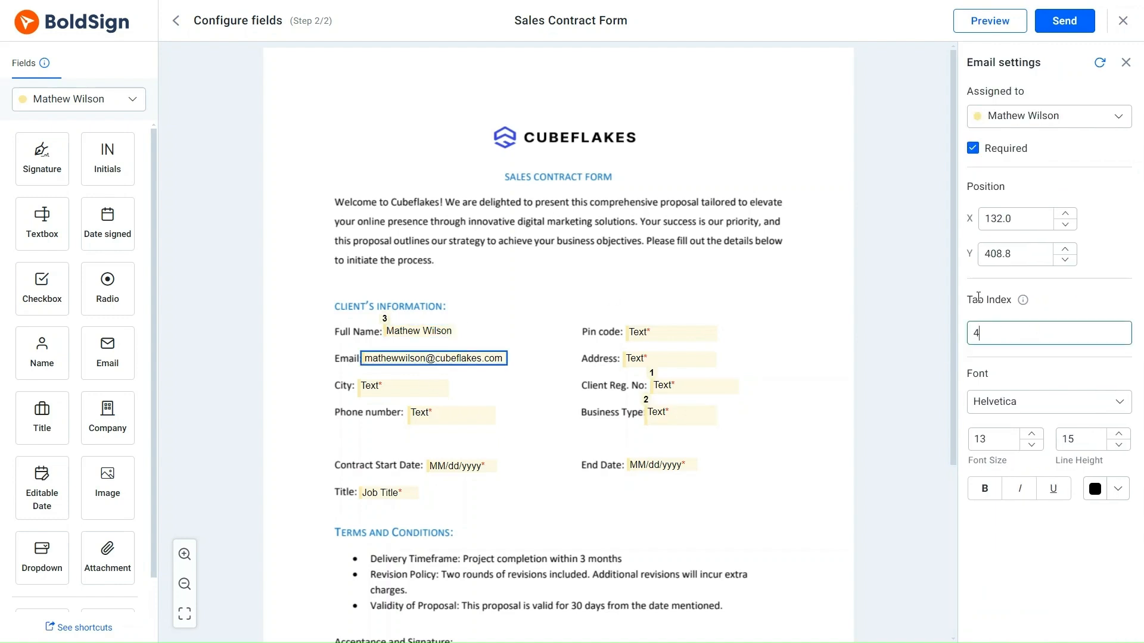
pyautogui.click(672, 332)
pyautogui.scroll(-4, 1042, 357)
pyautogui.click(985, 356)
pyautogui.write('5')
# Step: Set tab indexes 6–9 on City, Address, Phone number and Title
pyautogui.click(402, 387)
pyautogui.click(984, 357)
pyautogui.write('6')
pyautogui.click(680, 361)
pyautogui.click(984, 358)
pyautogui.write('7')
pyautogui.click(471, 416)
pyautogui.click(1001, 360)
pyautogui.write('8')
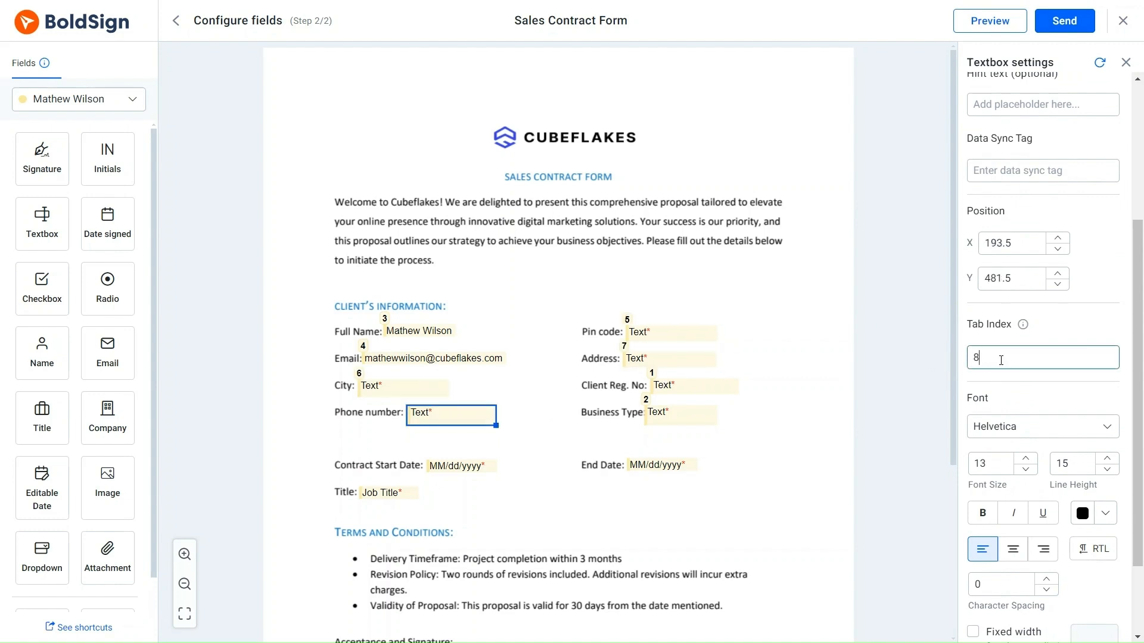
pyautogui.click(384, 493)
pyautogui.click(979, 333)
pyautogui.write('9')
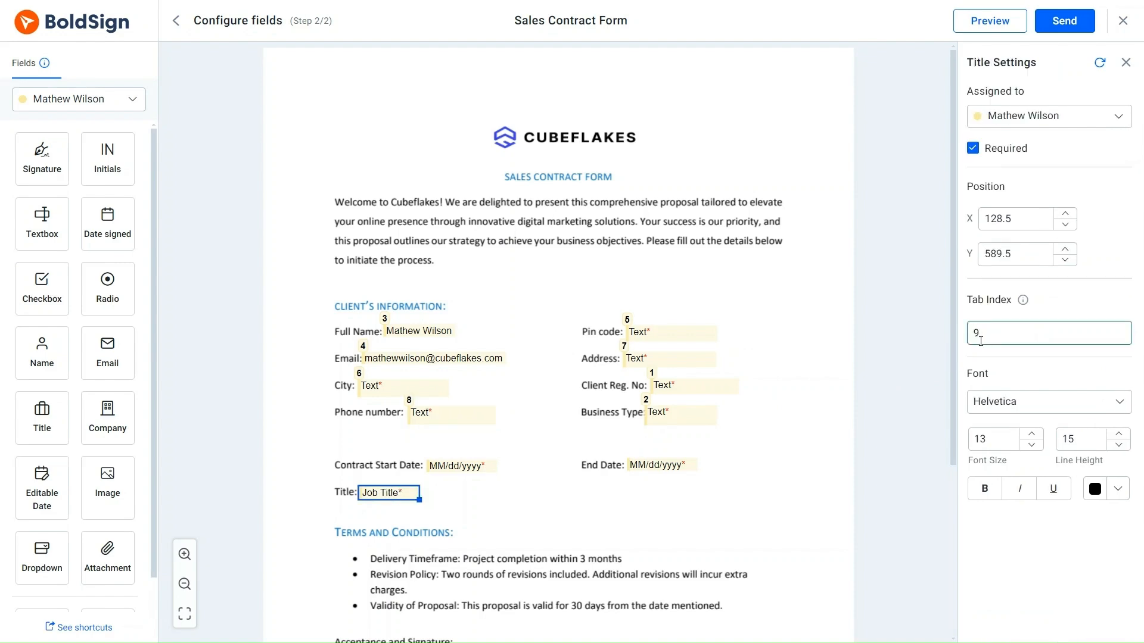
# Step: Set tab indexes 10 and 11 on the start and end dates, and 12 on the signature
pyautogui.click(462, 466)
pyautogui.click(990, 558)
pyautogui.write('10')
pyautogui.click(661, 465)
pyautogui.click(990, 558)
pyautogui.write('11')
pyautogui.scroll(-4, 596, 358)
pyautogui.click(426, 542)
pyautogui.click(983, 333)
pyautogui.write('12')
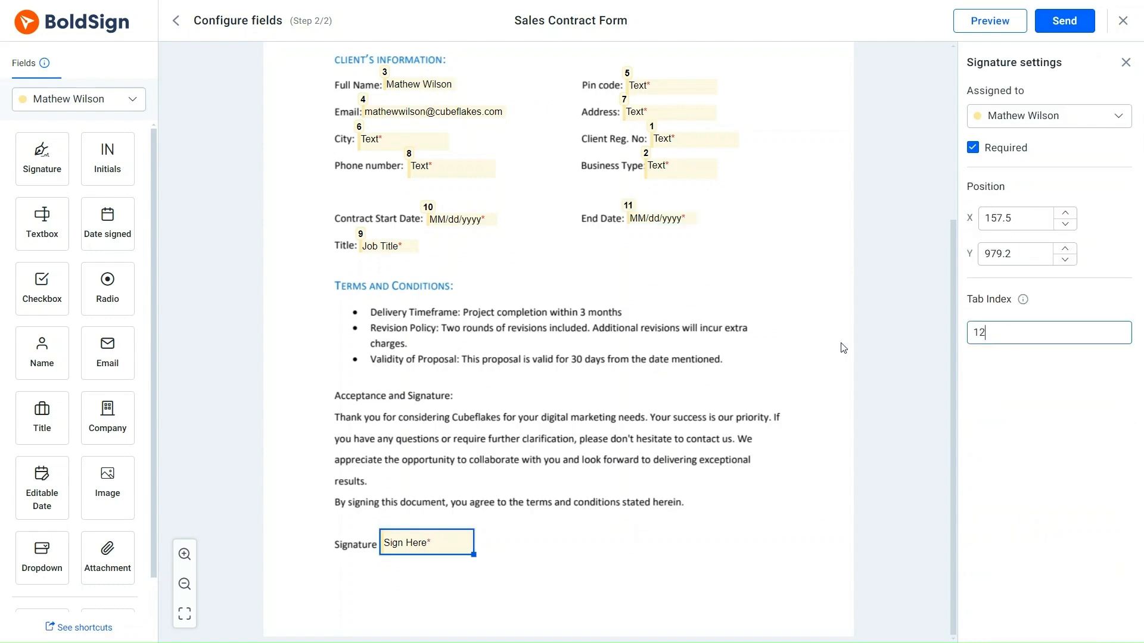
pyautogui.scroll(3, 844, 348)
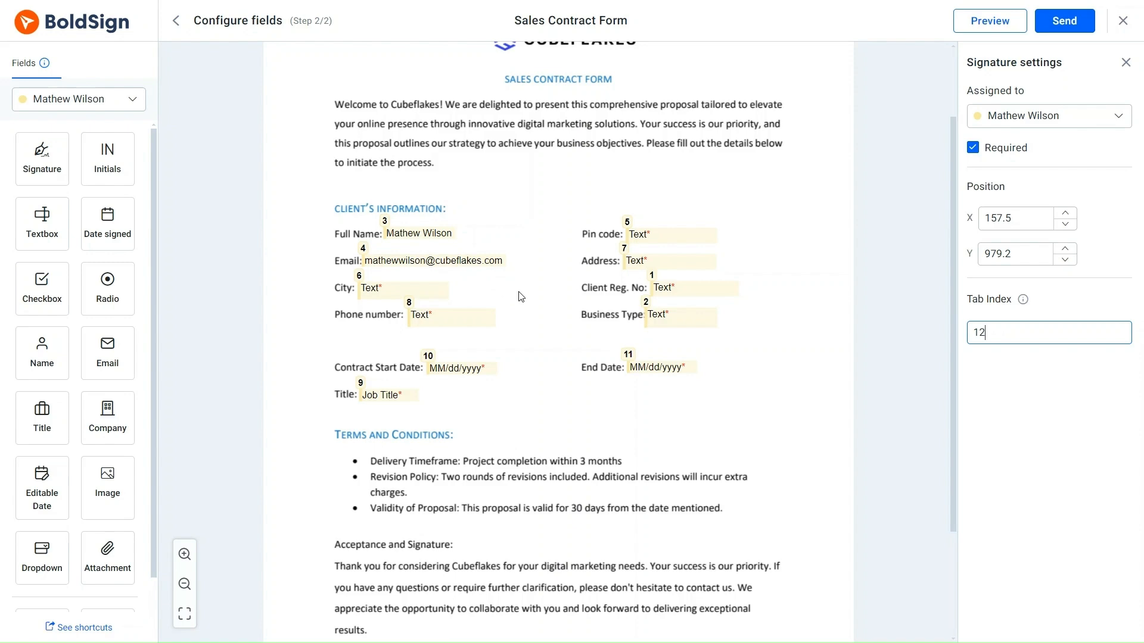
# Step: Send the Sales Contract Form and confirm in the send dialog
pyautogui.click(1055, 24)
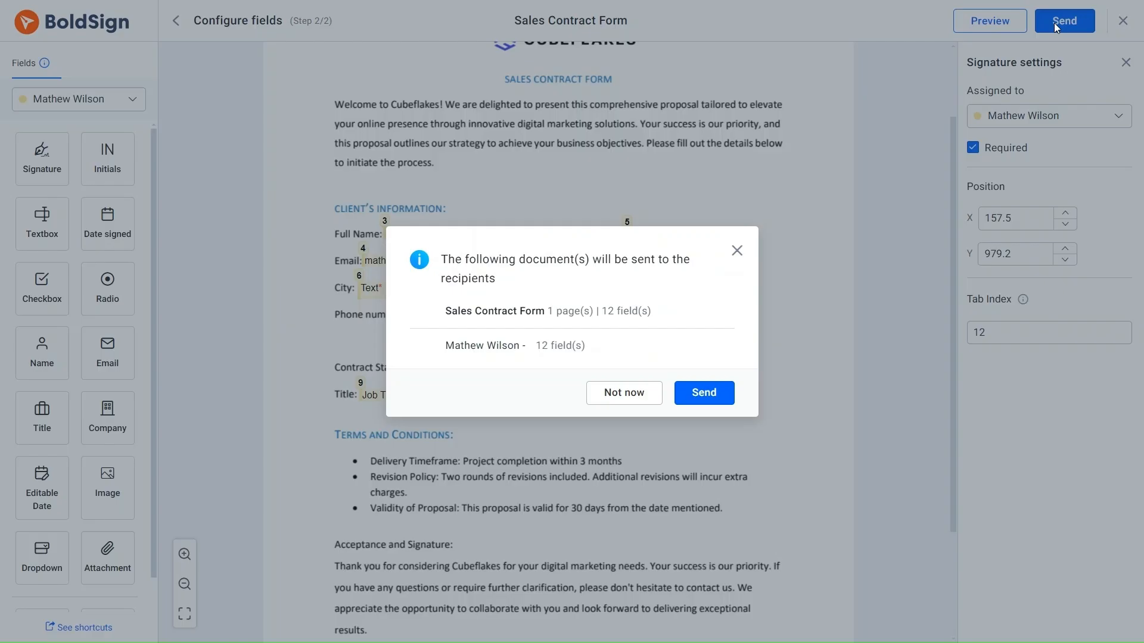
pyautogui.click(705, 393)
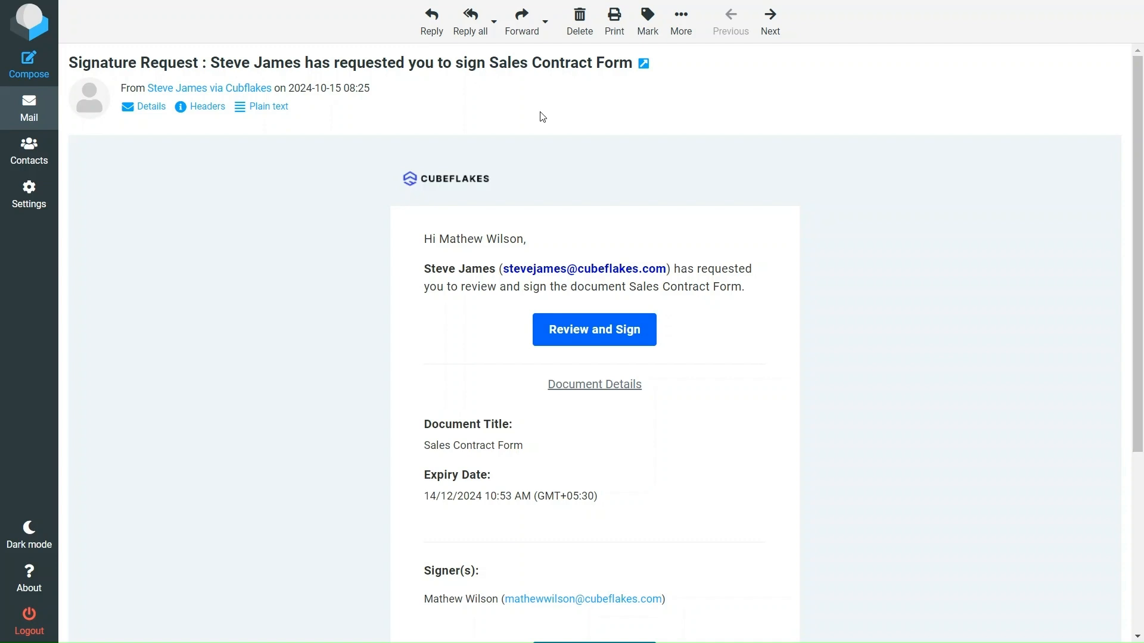
# Step: Choose Review and Sign in the signature request email
pyautogui.click(599, 331)
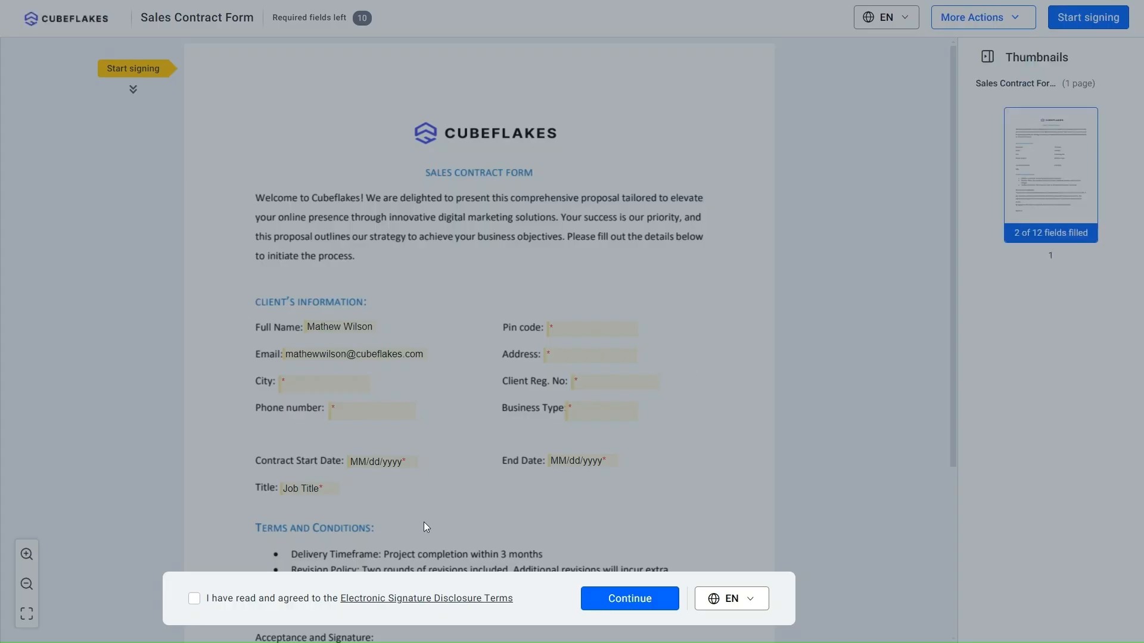
# Step: Agree to the electronic signature disclosure, continue, and begin signing
pyautogui.click(196, 599)
pyautogui.click(630, 598)
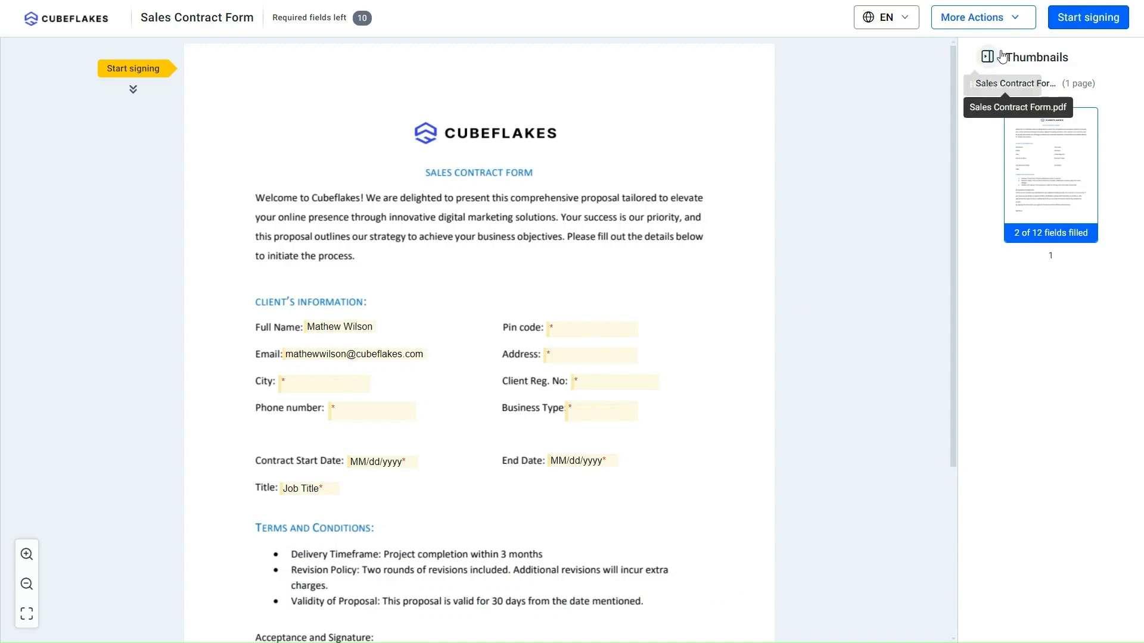
pyautogui.click(1066, 22)
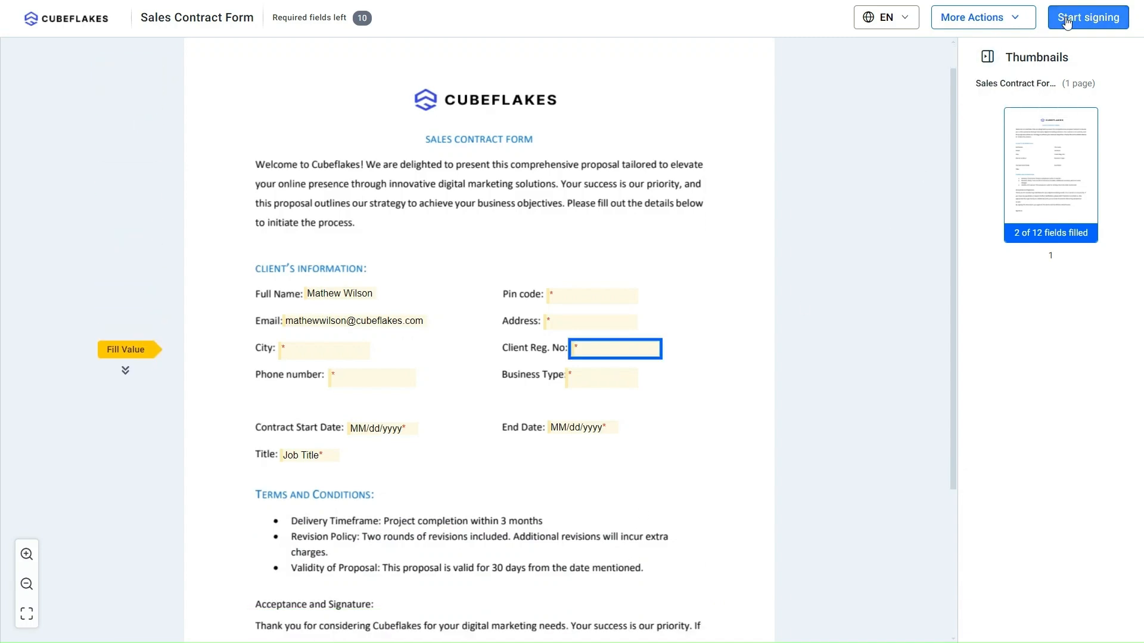
# Step: Enter the client registration number and business type E-COMMERCE, then return to Pin code
pyautogui.click(590, 347)
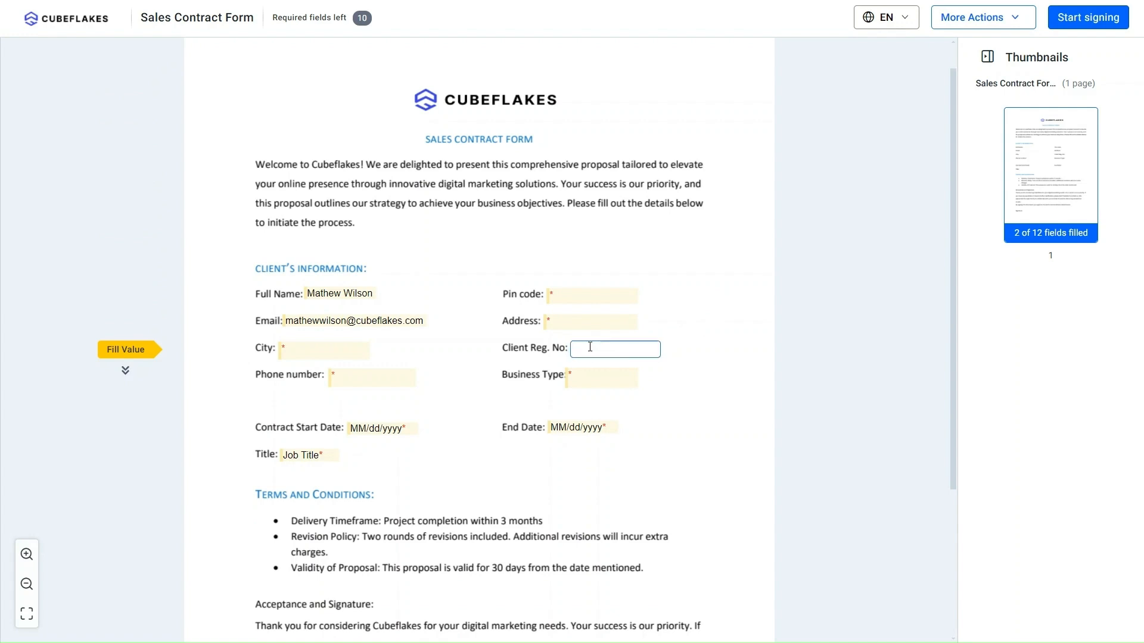
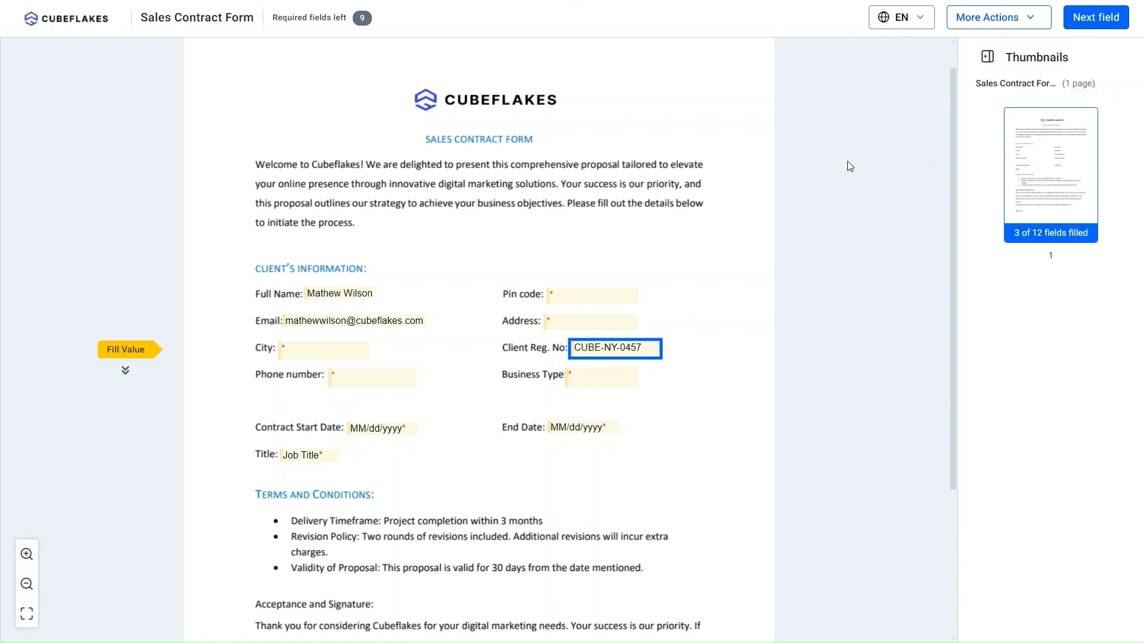
pyautogui.press('Tab')
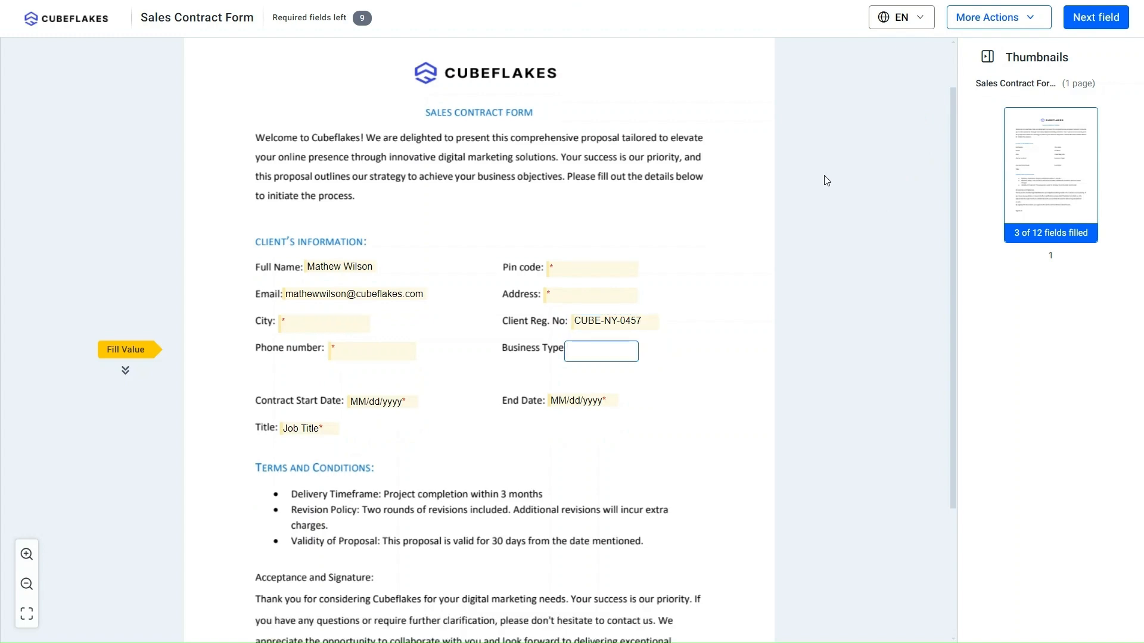
pyautogui.press('Tab')
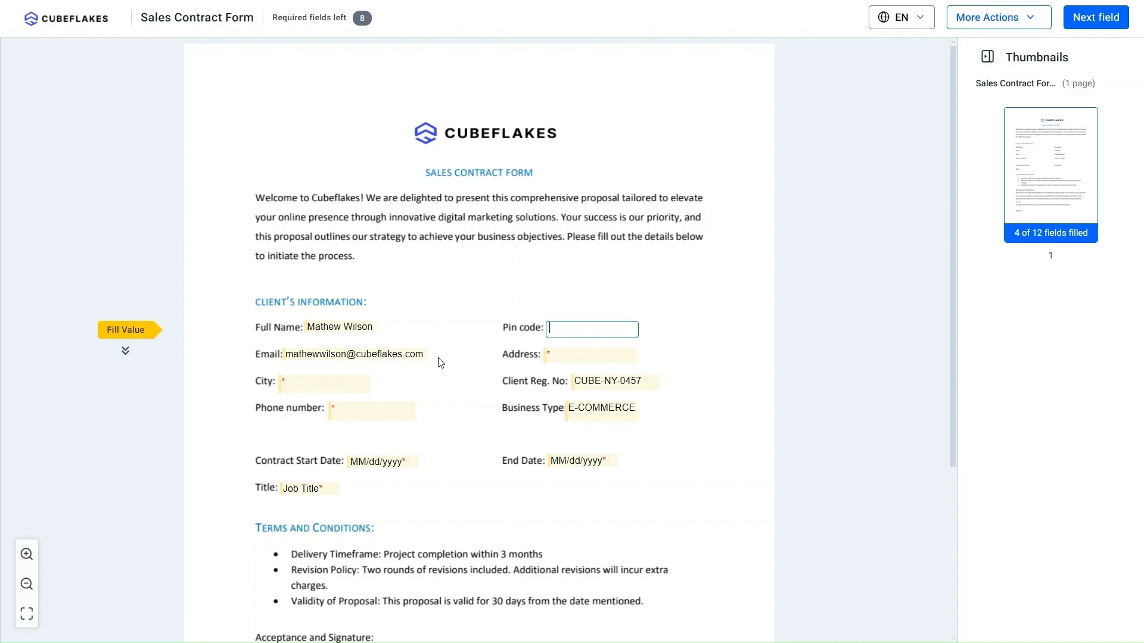
pyautogui.press('Tab')
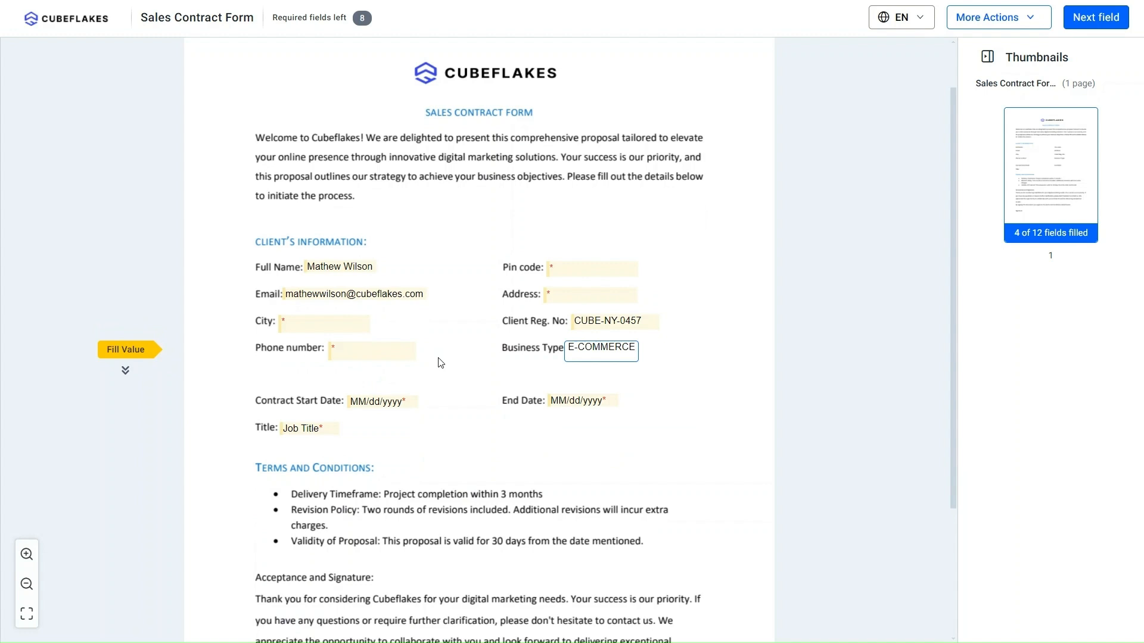
pyautogui.hotkey('shift', 'Tab')
# Step: Fill in the pin code, city, street address and phone number in tab order
pyautogui.write('1001')
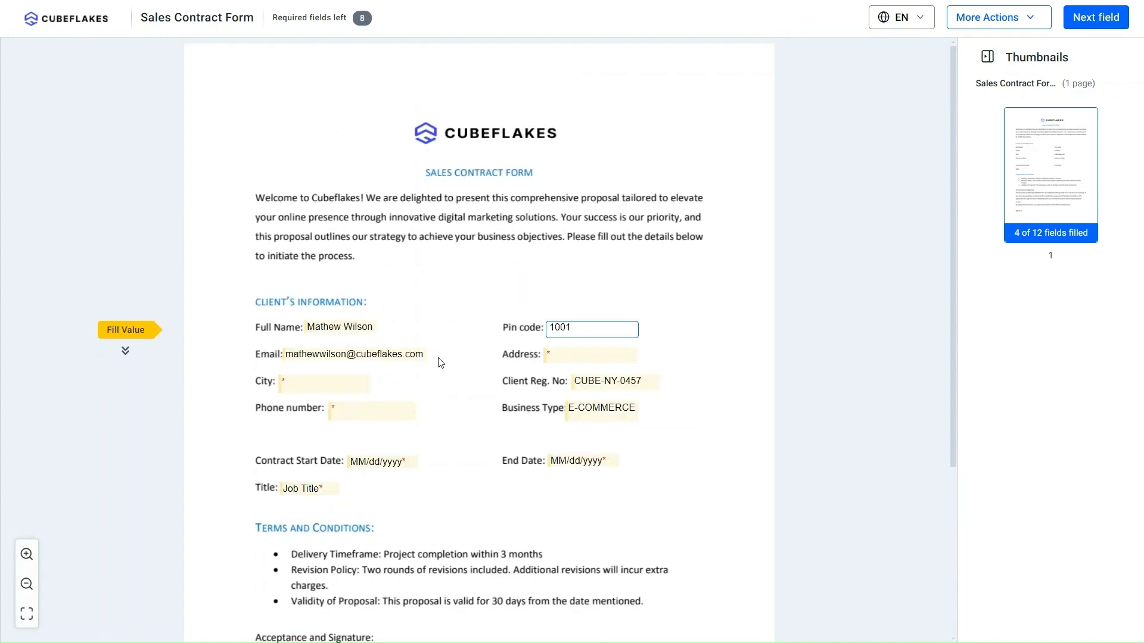
pyautogui.press('Tab')
pyautogui.write('NEW YORK')
pyautogui.press('Tab')
pyautogui.write('123 Street 5B NY')
pyautogui.press('Tab')
pyautogui.write('+11234567890')
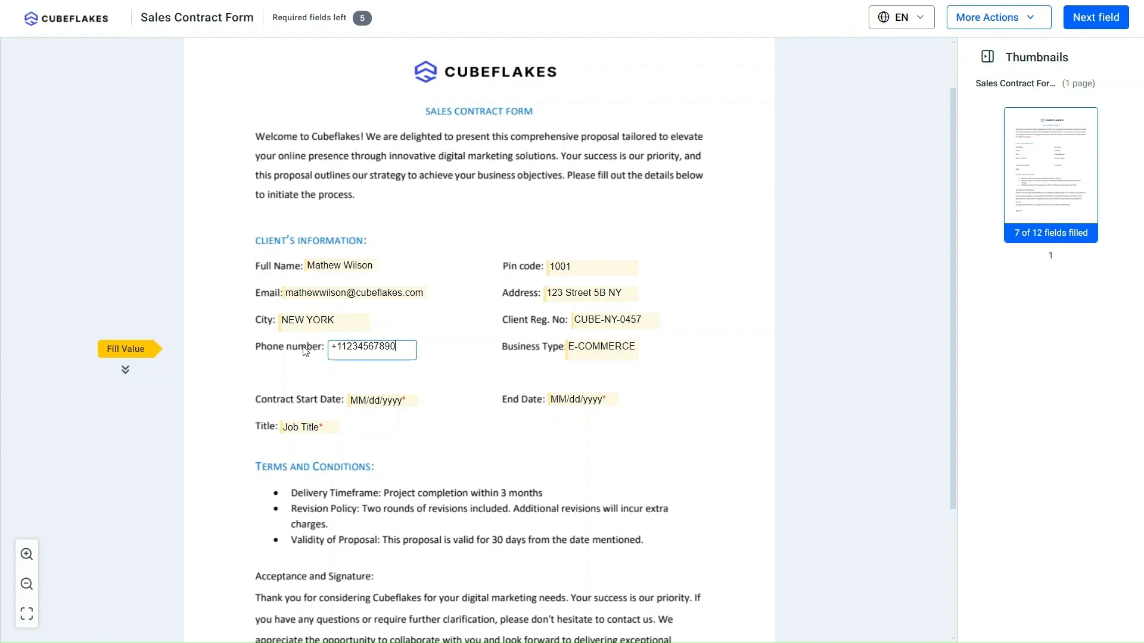
pyautogui.press('Tab')
# Step: Enter title Marketing, start date 15 October 2024 and end date 15 October 2025
pyautogui.write('Marketing')
pyautogui.press('Tab')
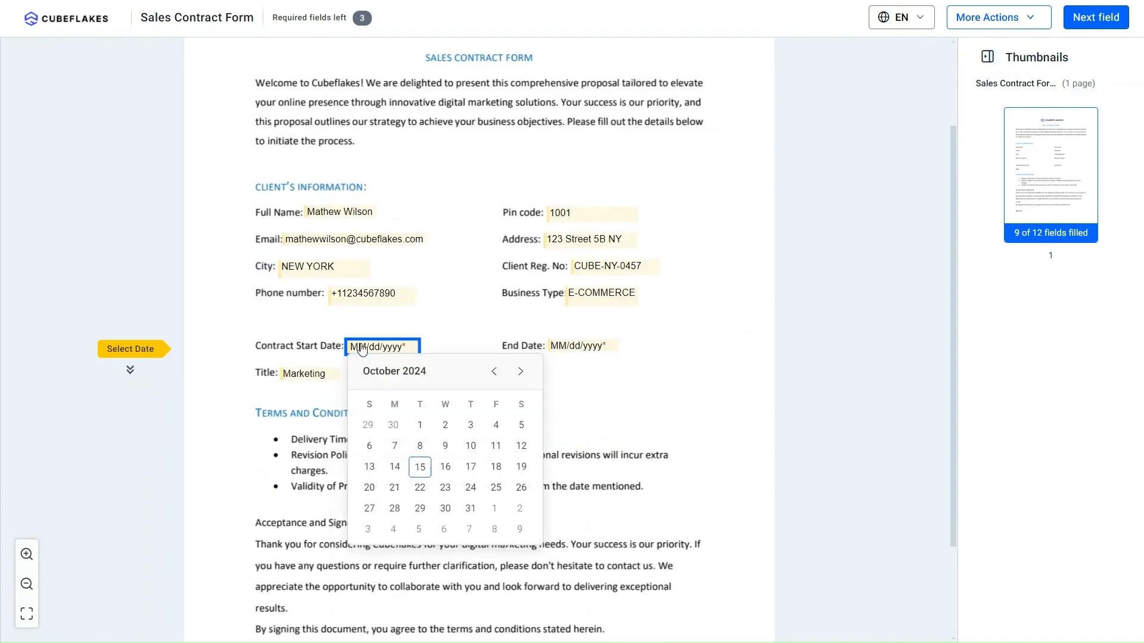
pyautogui.click(420, 467)
pyautogui.press('Tab')
pyautogui.click(594, 375)
pyautogui.click(595, 375)
pyautogui.click(595, 376)
pyautogui.click(595, 376)
pyautogui.click(595, 376)
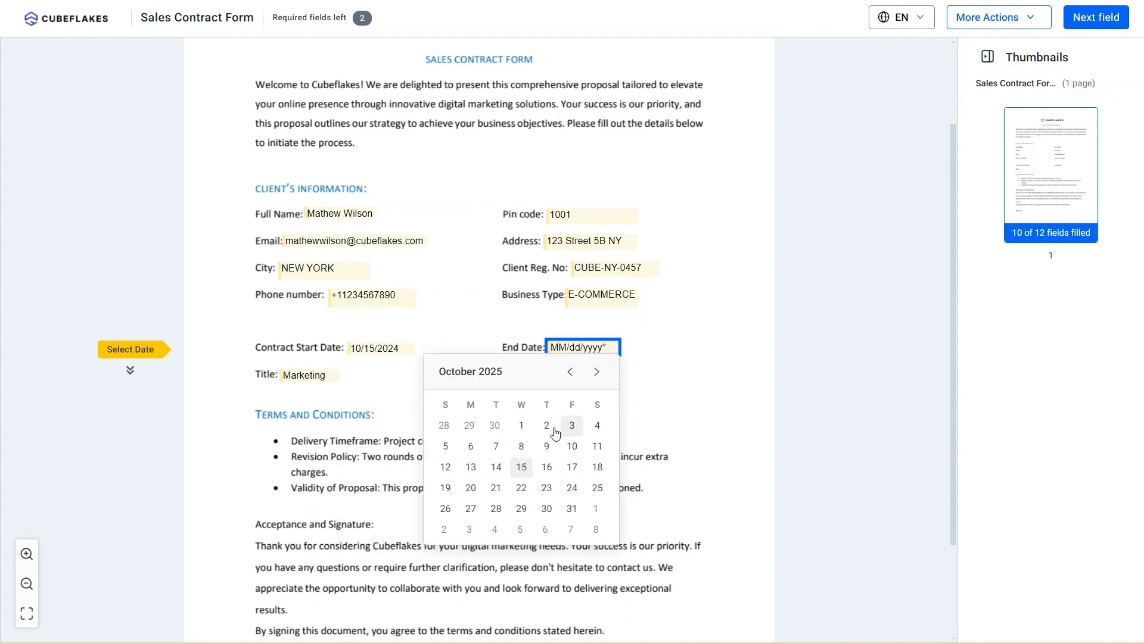
pyautogui.click(524, 467)
# Step: Apply the first signature style to the Signature field and finish signing
pyautogui.press('Tab')
pyautogui.click(363, 539)
pyautogui.click(470, 312)
pyautogui.click(689, 465)
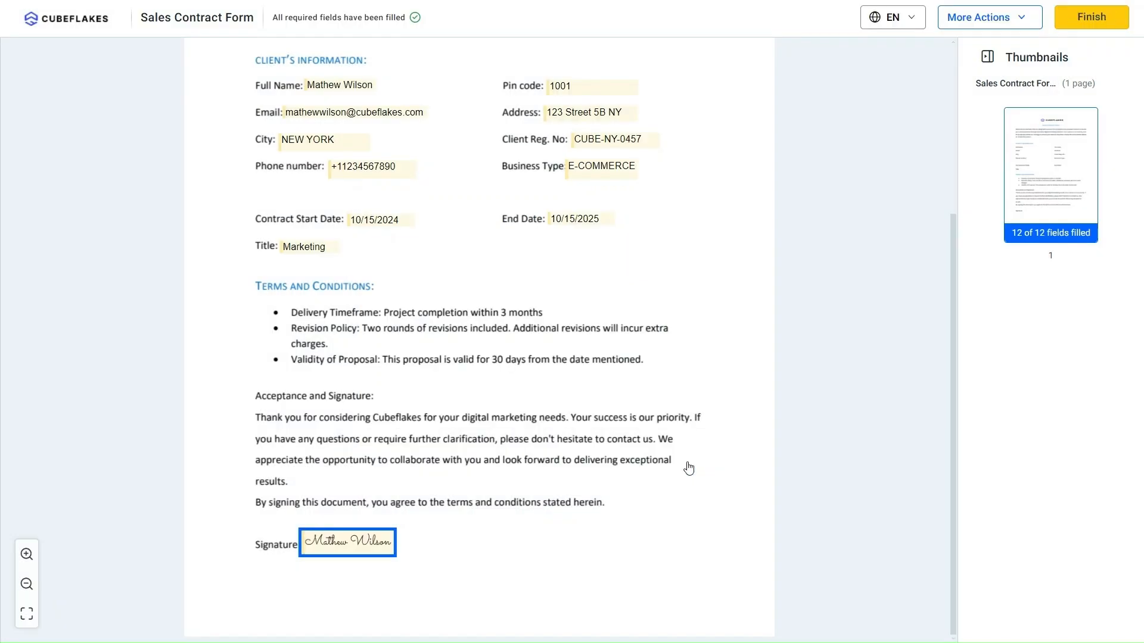
pyautogui.scroll(5, 689, 467)
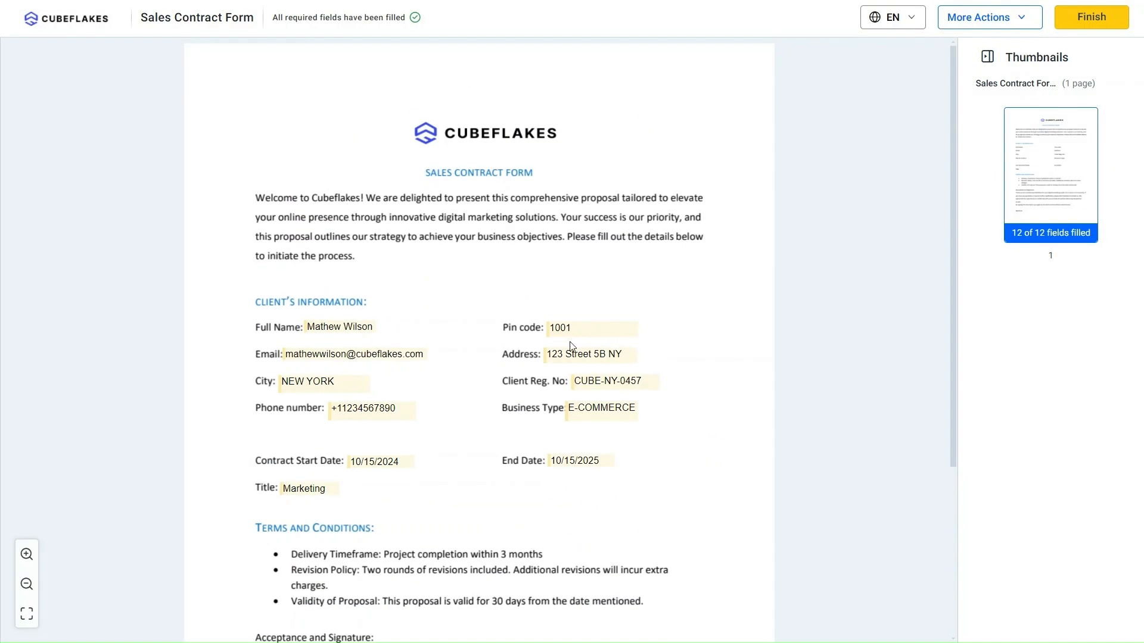
pyautogui.click(1072, 18)
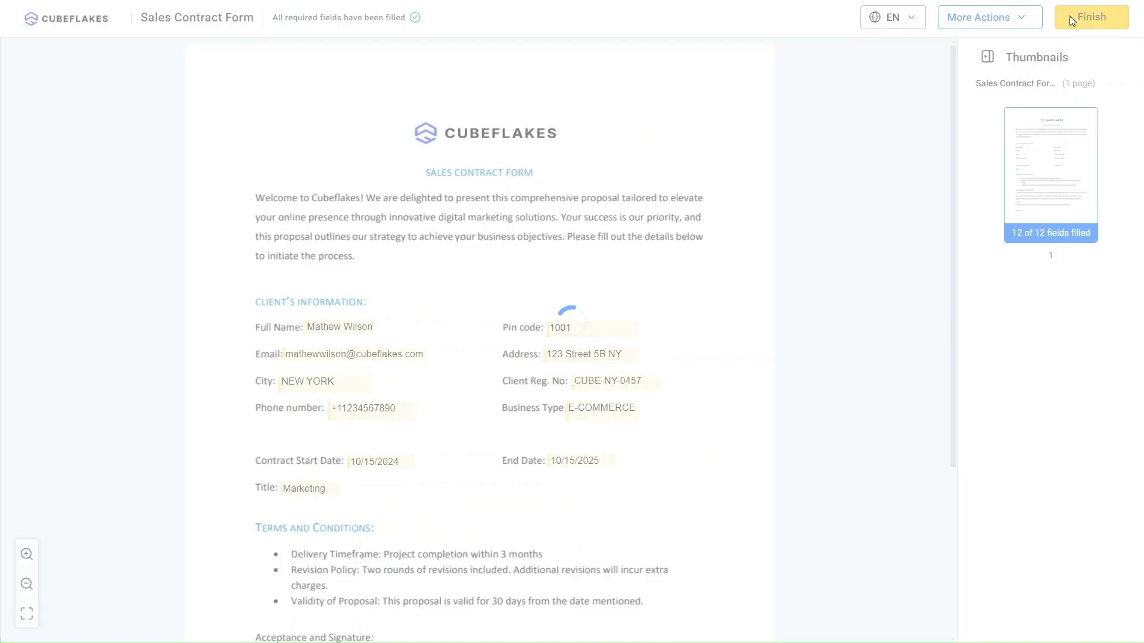